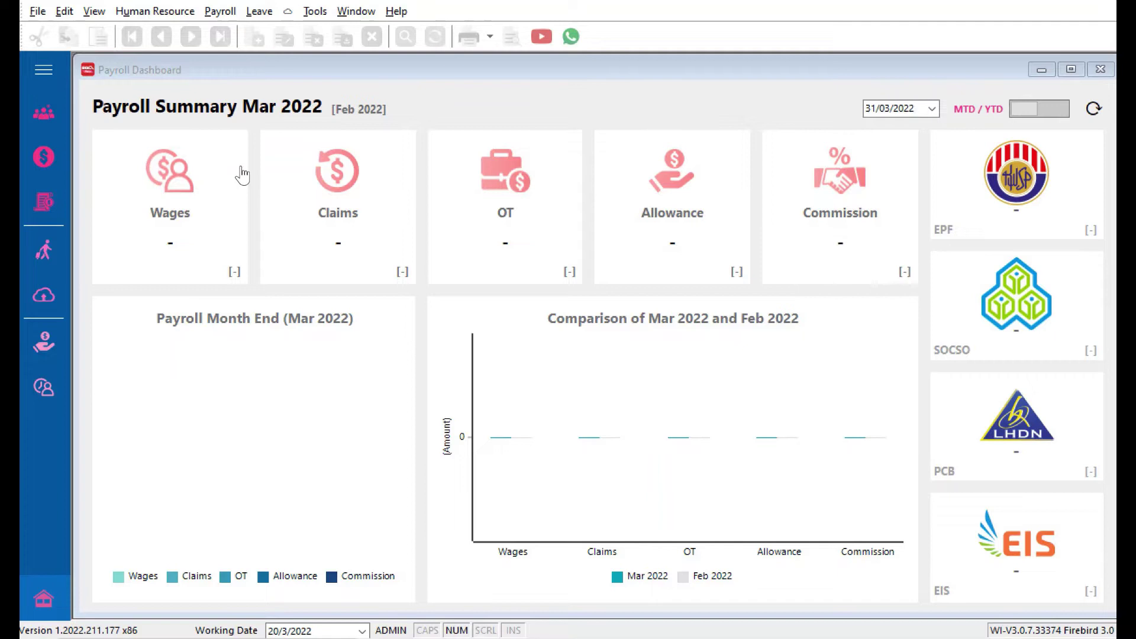
Review the existing branches, HQ Headquarters and Johor, in Maintain Branch.
click(160, 13)
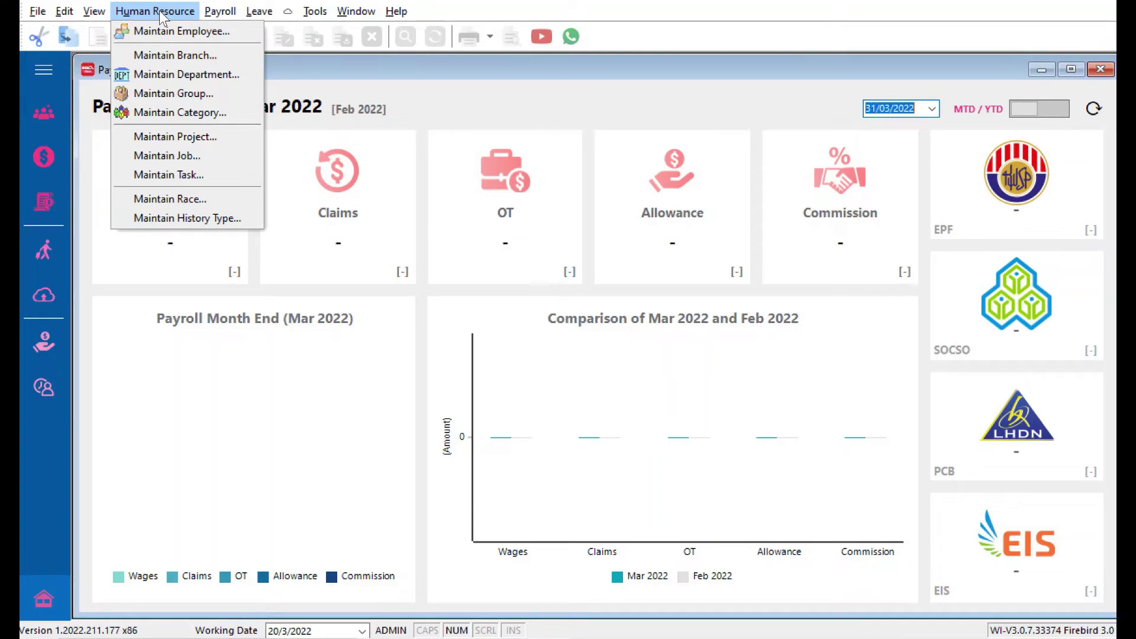
click(175, 55)
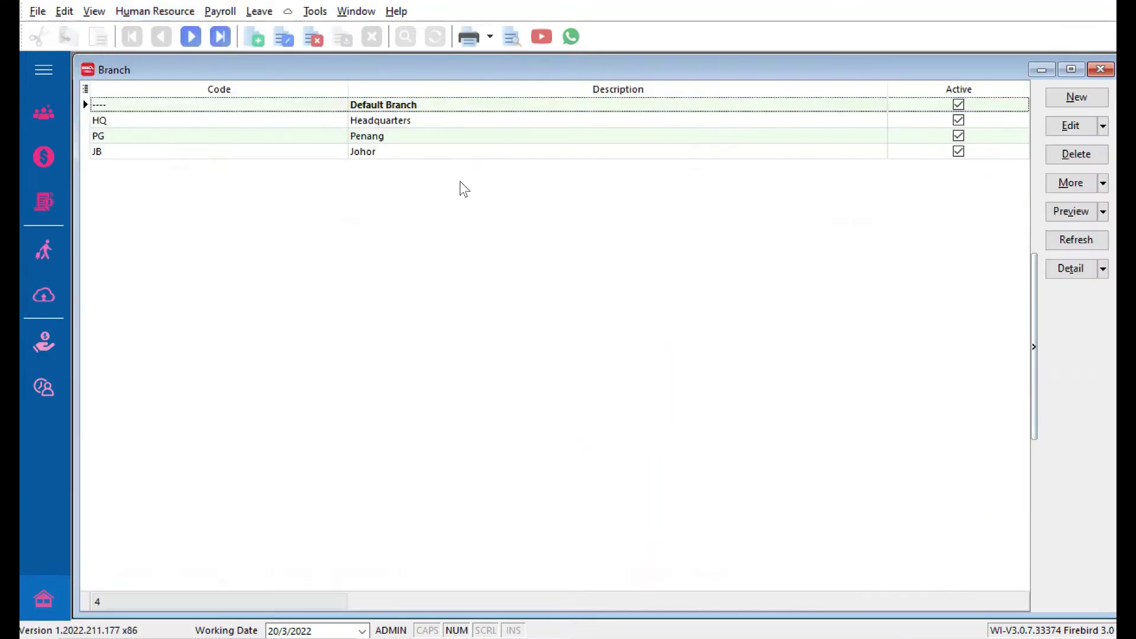
click(382, 123)
click(384, 153)
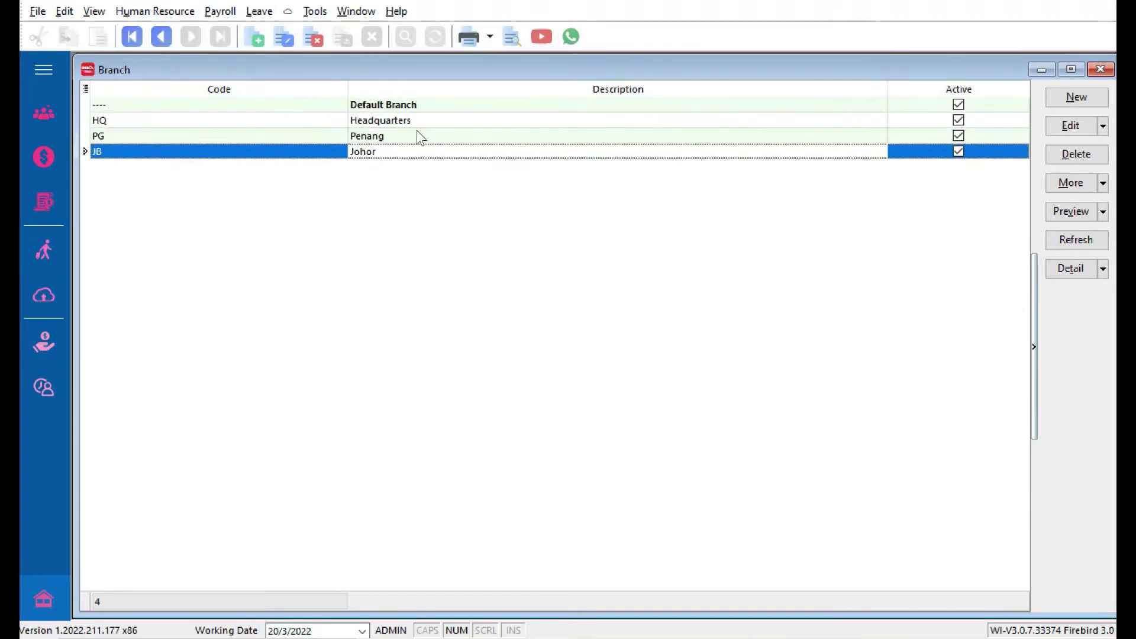
click(1097, 70)
Open Maintain Department and look over the existing ACCT, HR, MKTG and SALES departments.
click(135, 11)
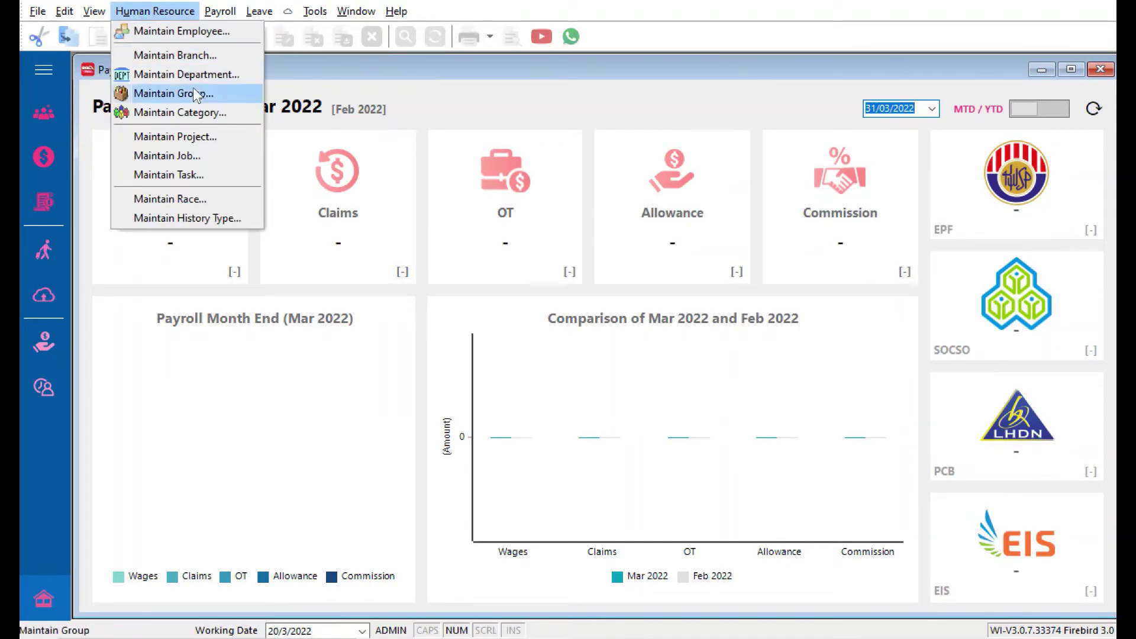
click(194, 77)
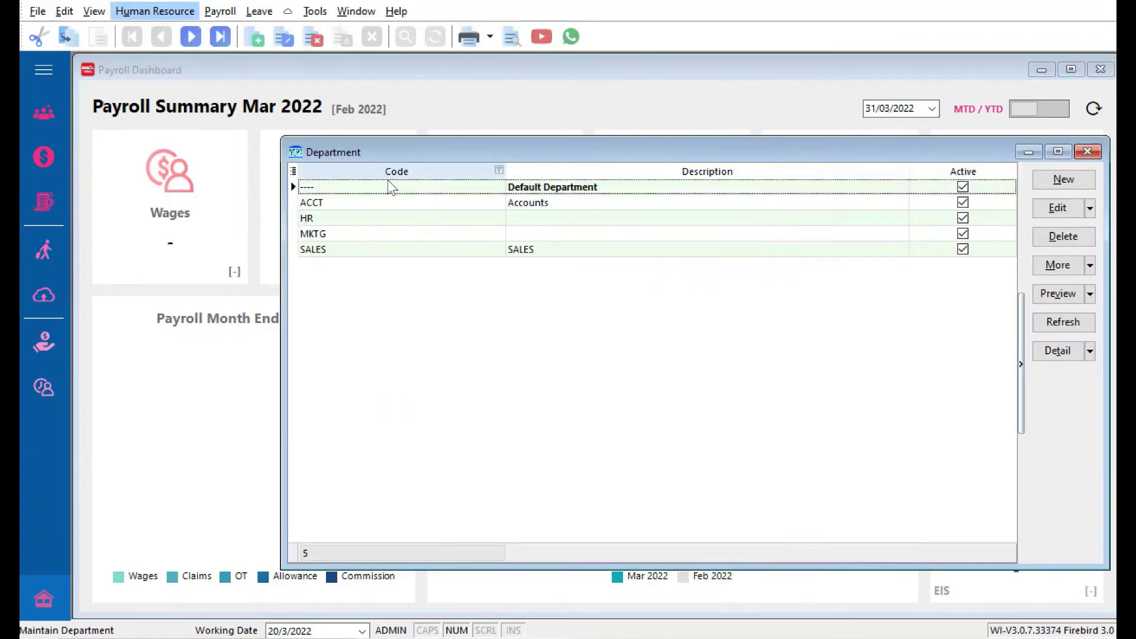
click(374, 204)
click(367, 224)
click(363, 239)
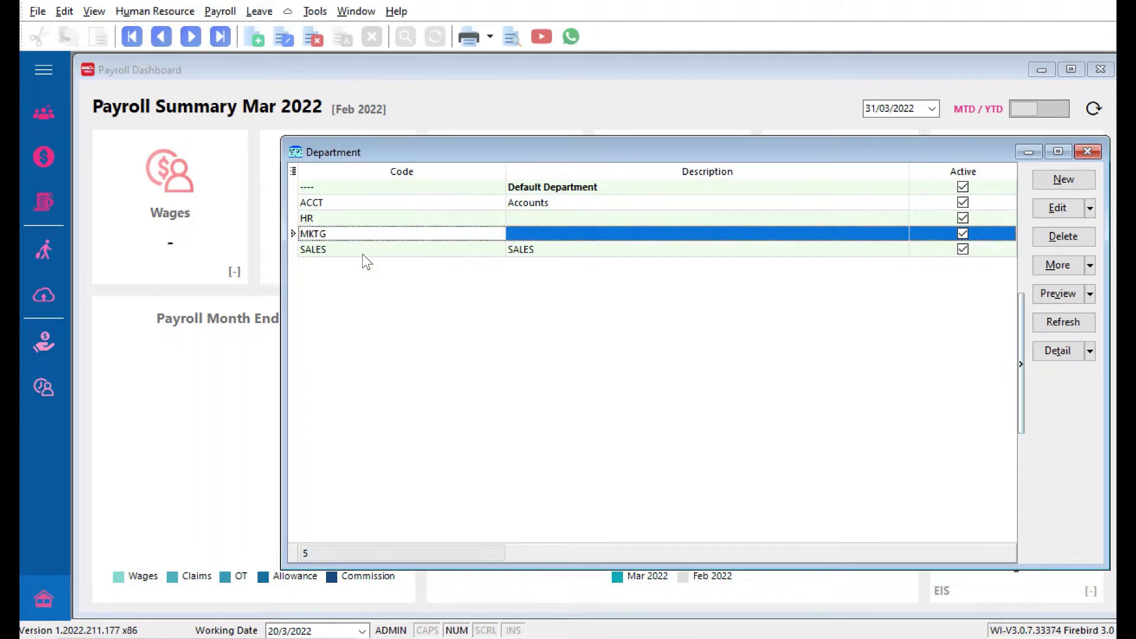
click(362, 254)
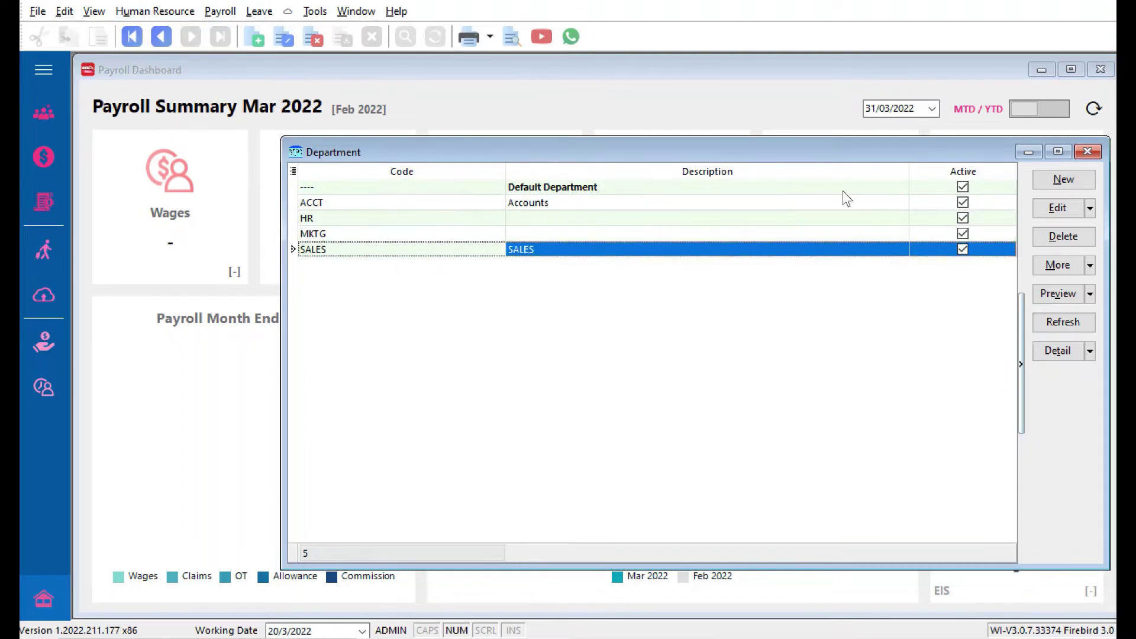
Create and save department WAREHOUSE with description 'Warehouse'.
click(1065, 180)
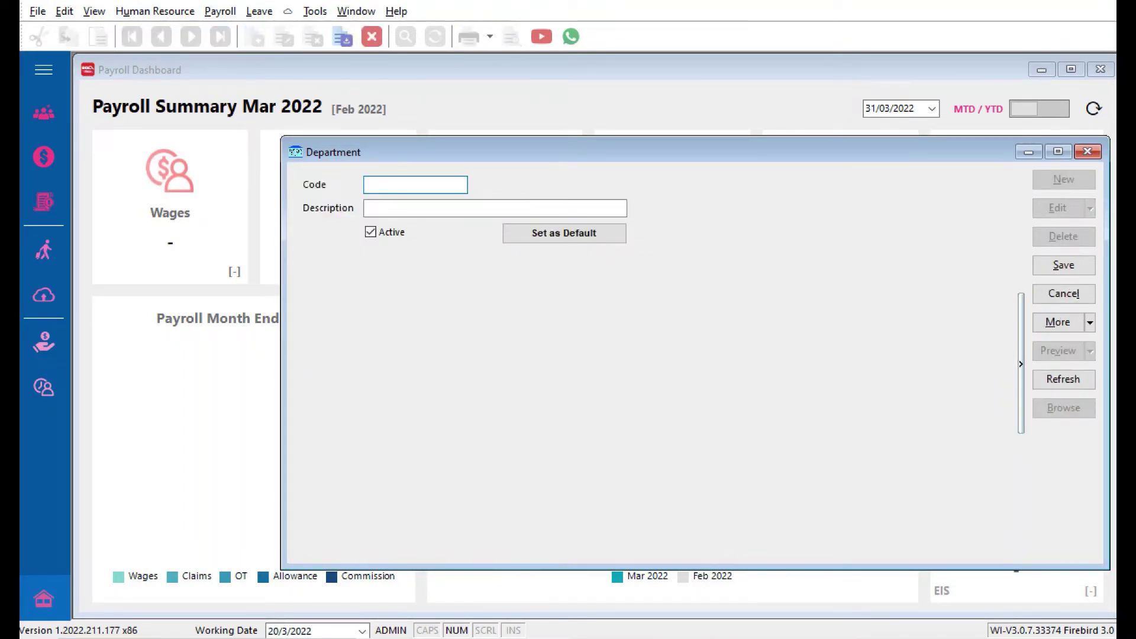
text(WAREHOUSE)
click(414, 208)
text(Warh)
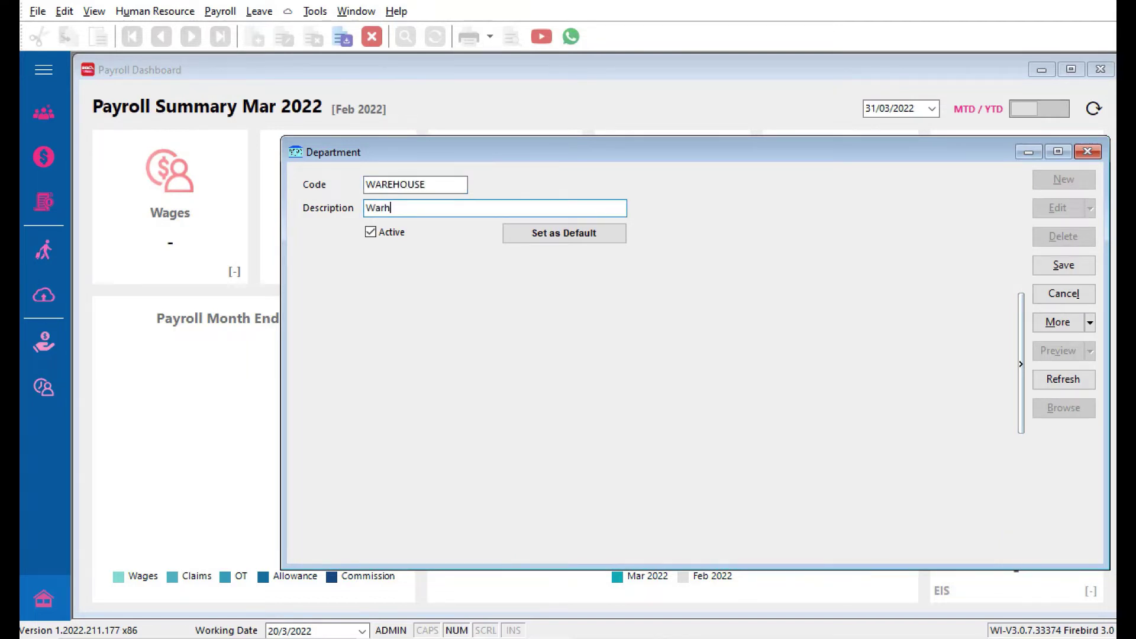
text(ous)
key(BackSpace)
key(BackSpace)
key(BackSpace)
key(BackSpace)
text(ehouse)
click(1052, 264)
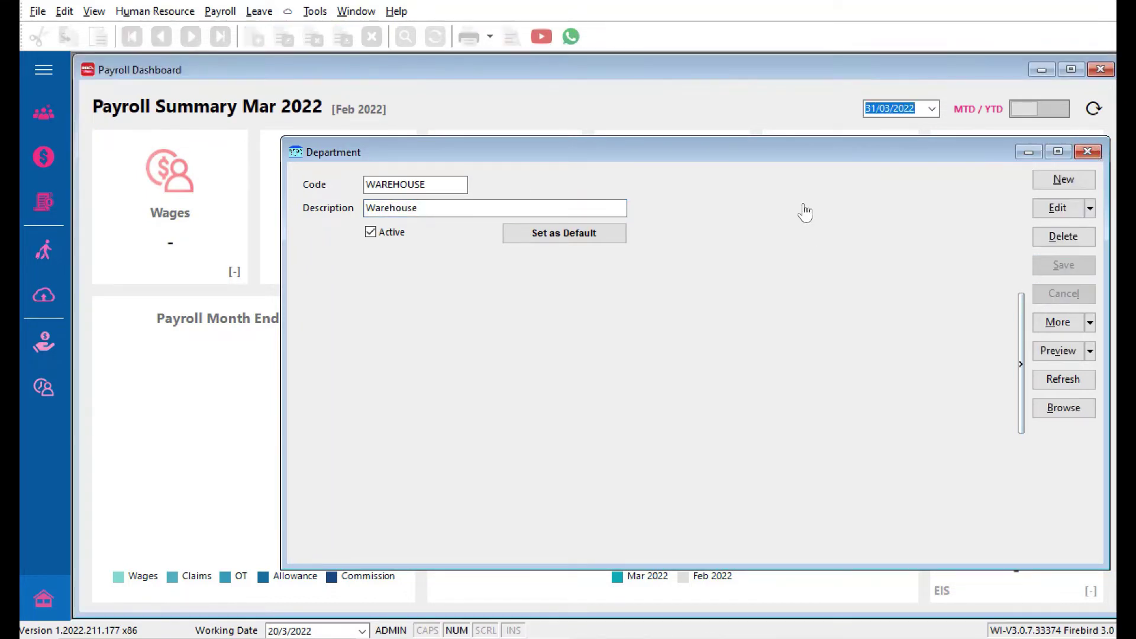
Close Departments, open Maintain Employee and start editing the first listed employee, 00005.
key(Escape)
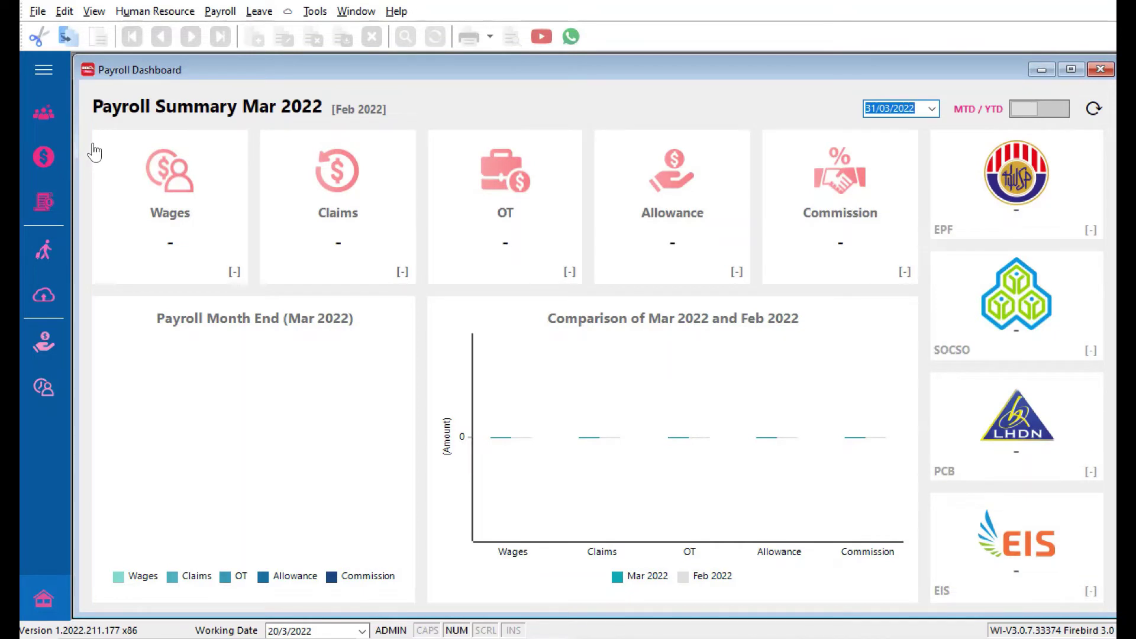
click(50, 121)
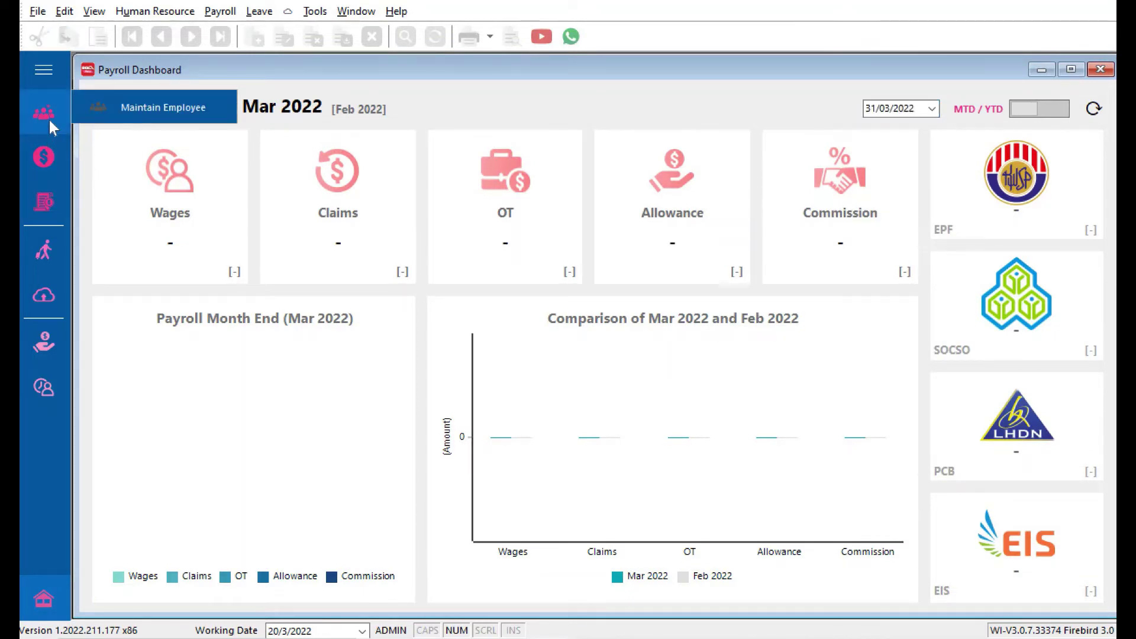
click(134, 116)
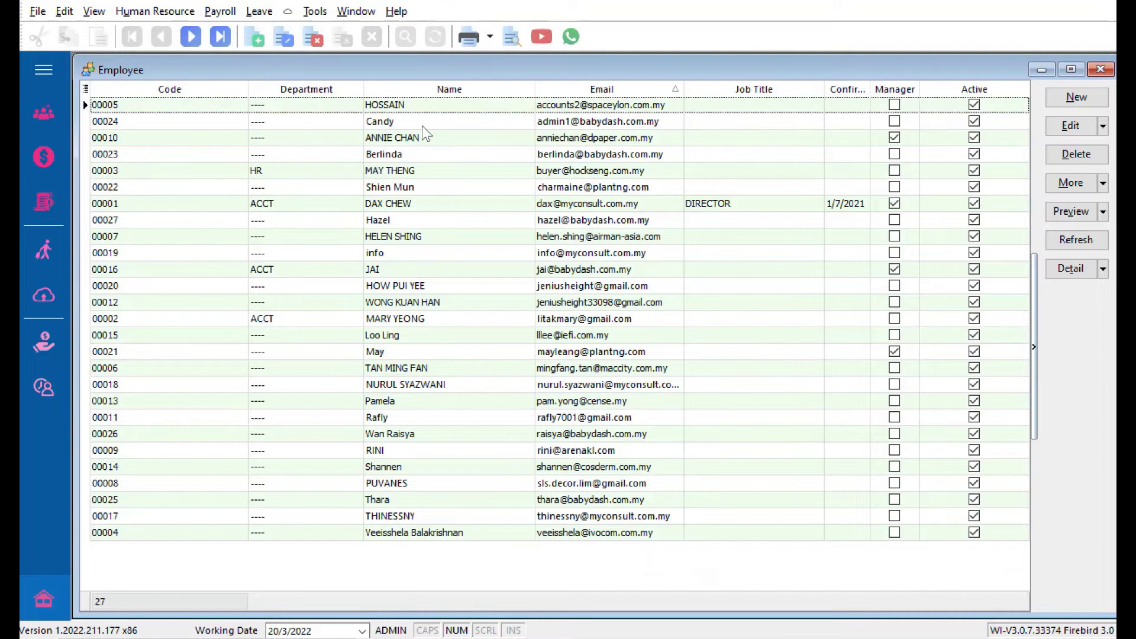
click(390, 116)
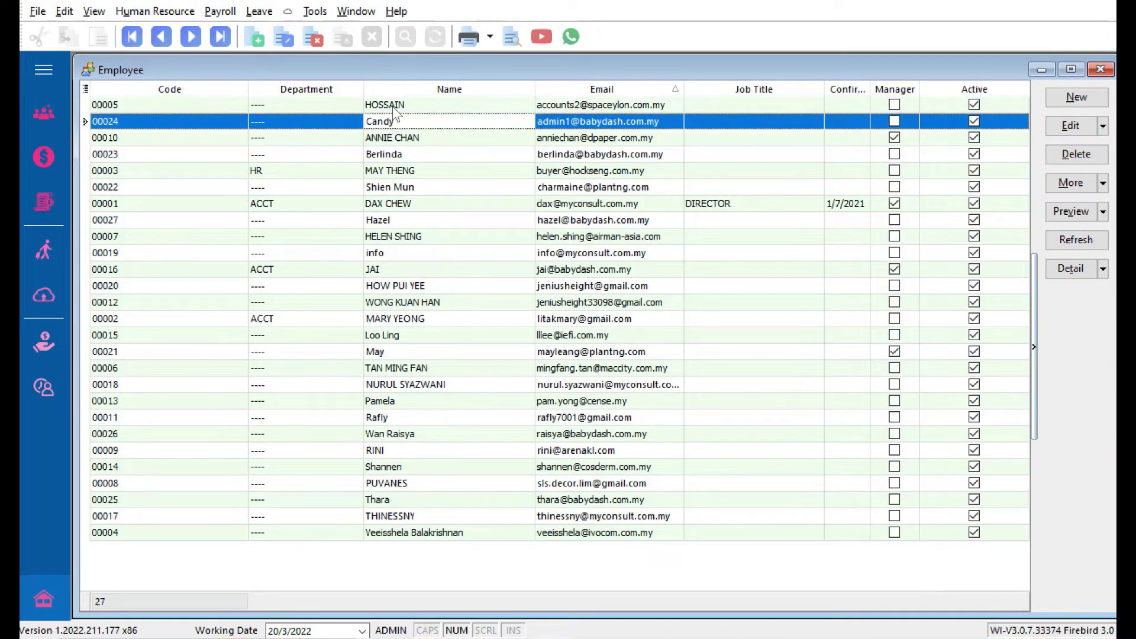
click(394, 108)
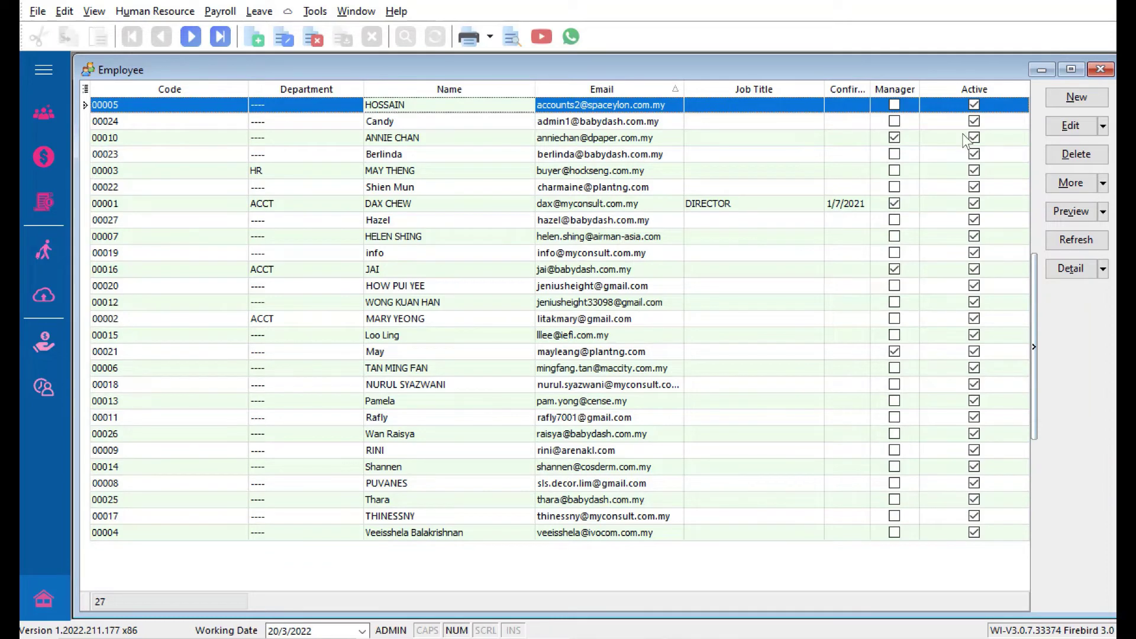
click(1072, 127)
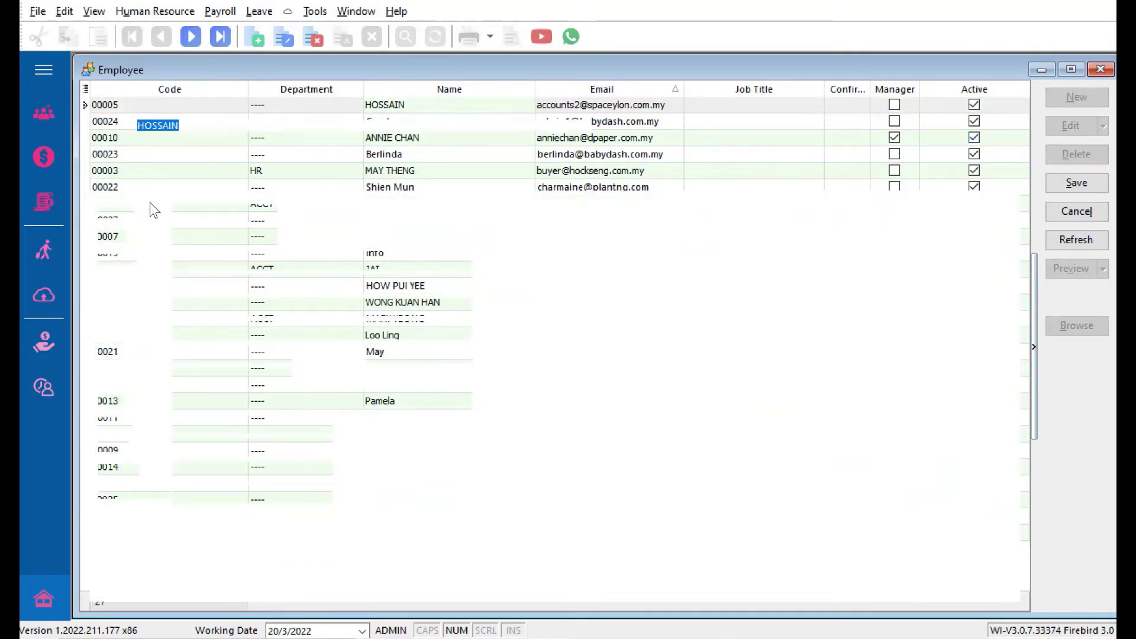
Set employee 00005's branch to HQ and department to WAREHOUSE, saving through the change-history confirmation.
click(154, 178)
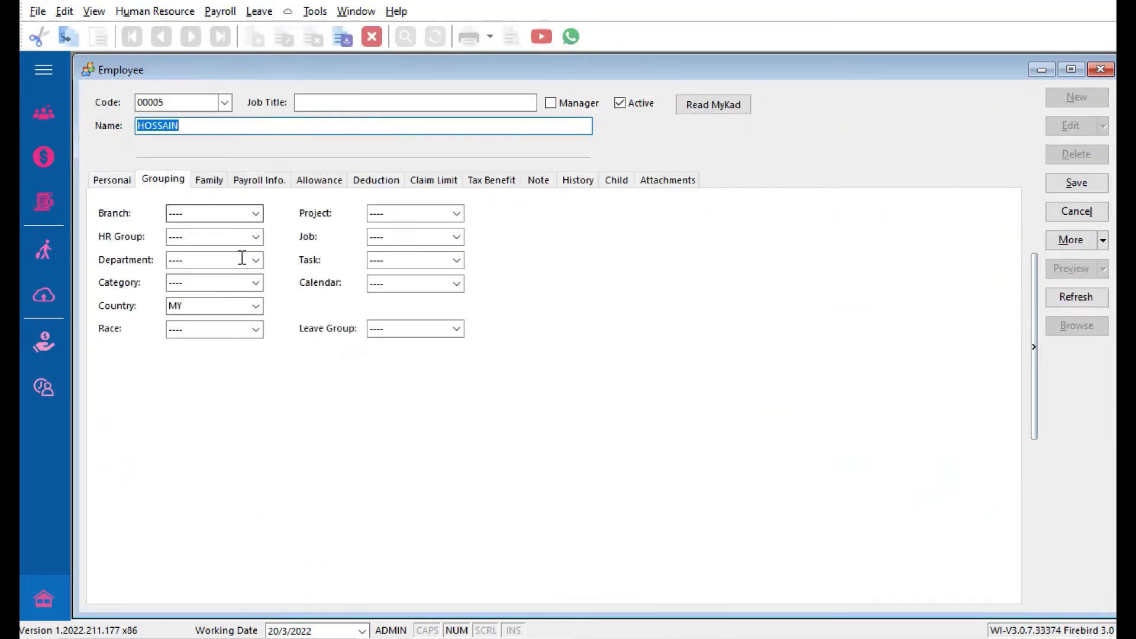
click(258, 216)
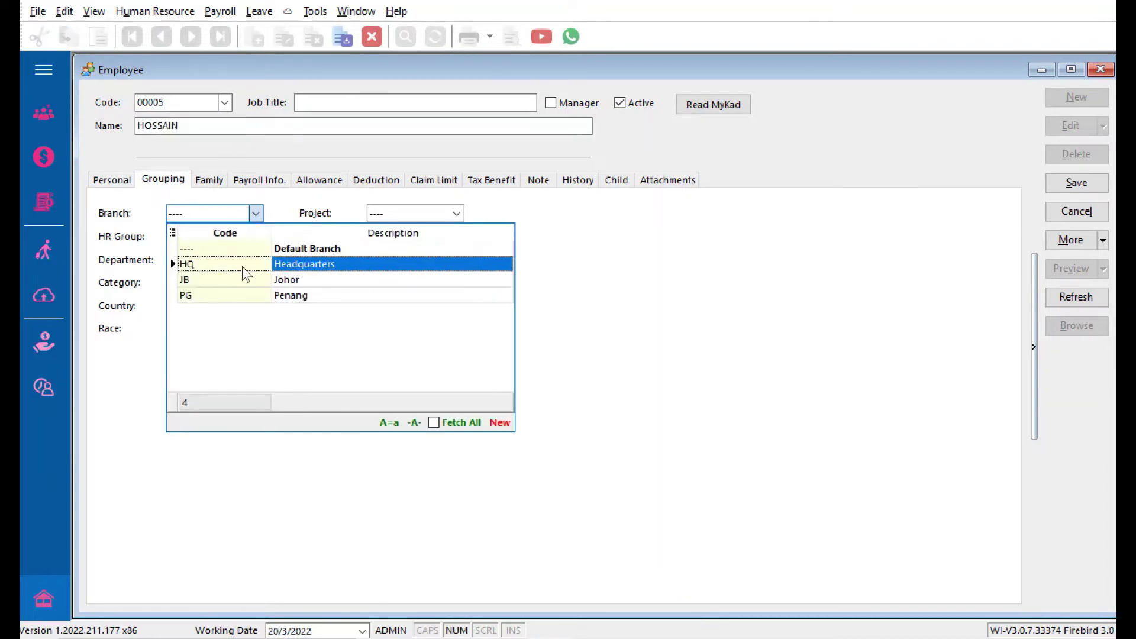
click(242, 265)
click(256, 260)
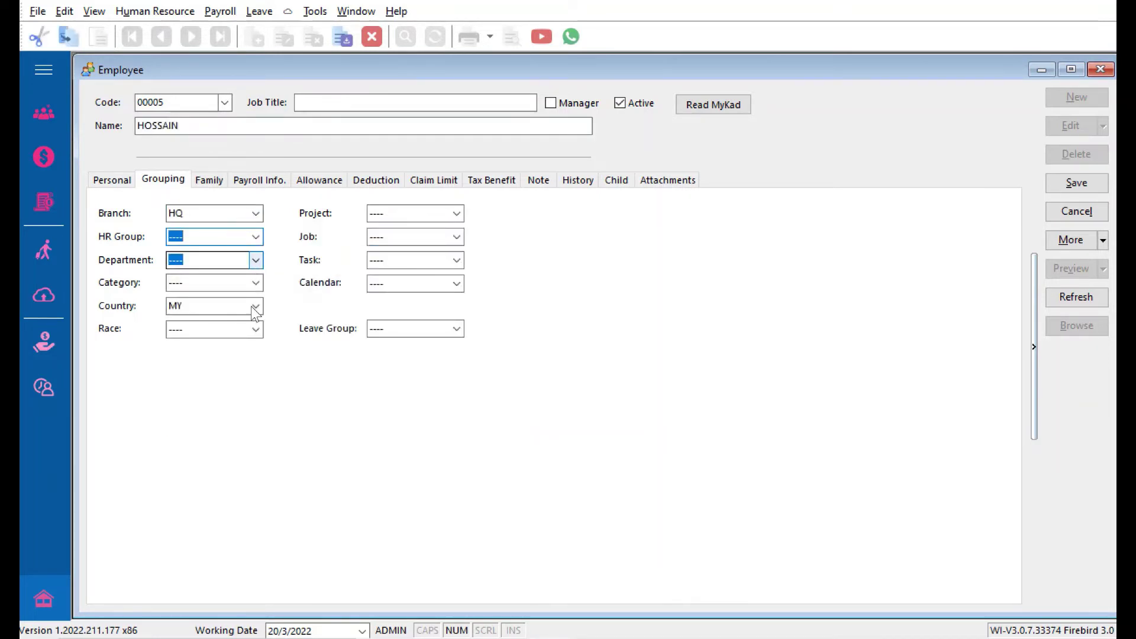
click(266, 373)
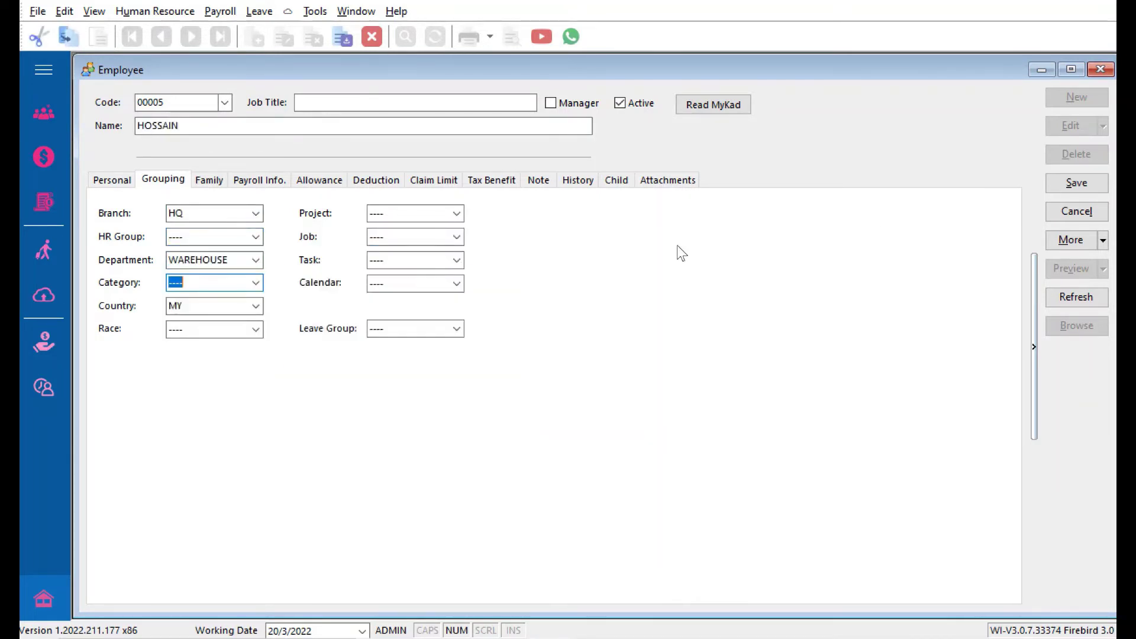
click(1059, 189)
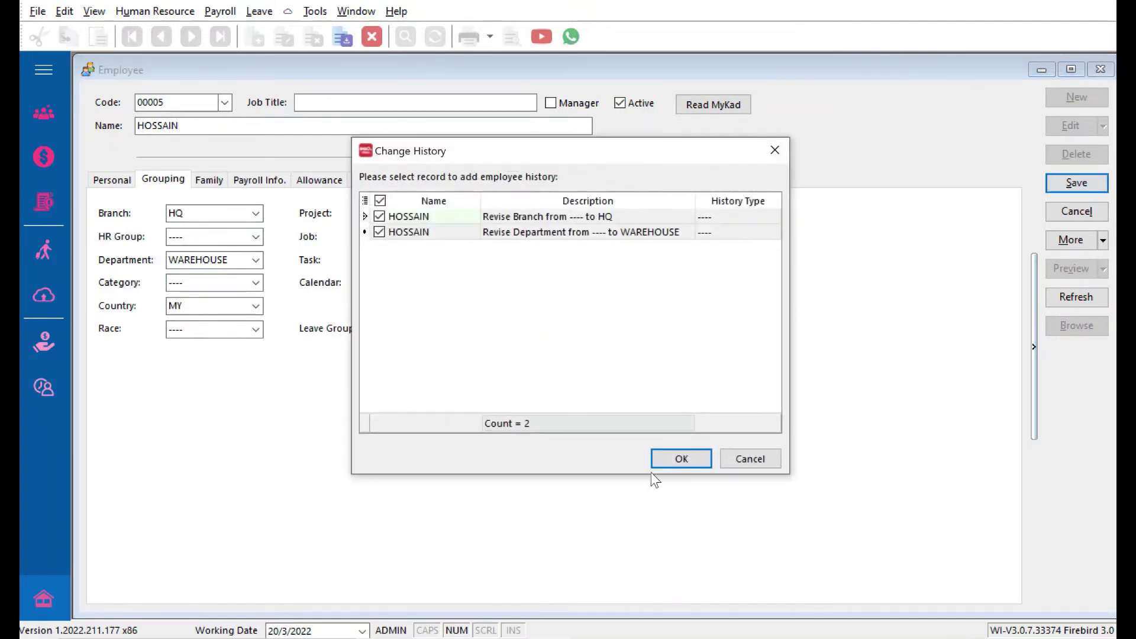
click(656, 465)
Edit employee 00024 to branch HQ and department WAREHOUSE, confirming the change history to save.
click(1091, 324)
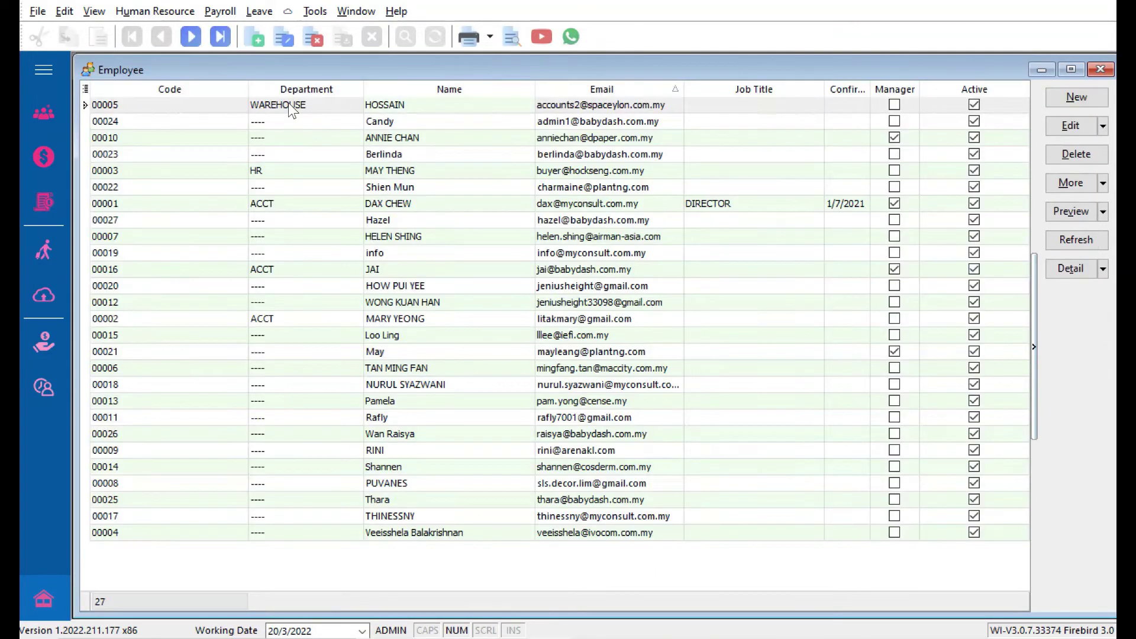
click(379, 122)
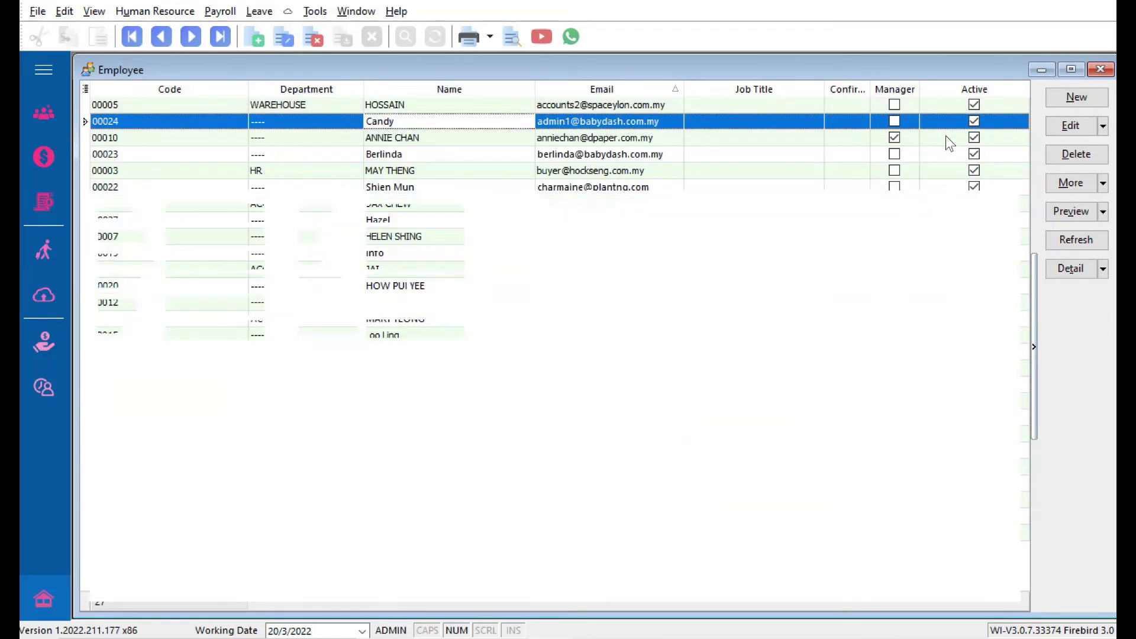
click(1060, 131)
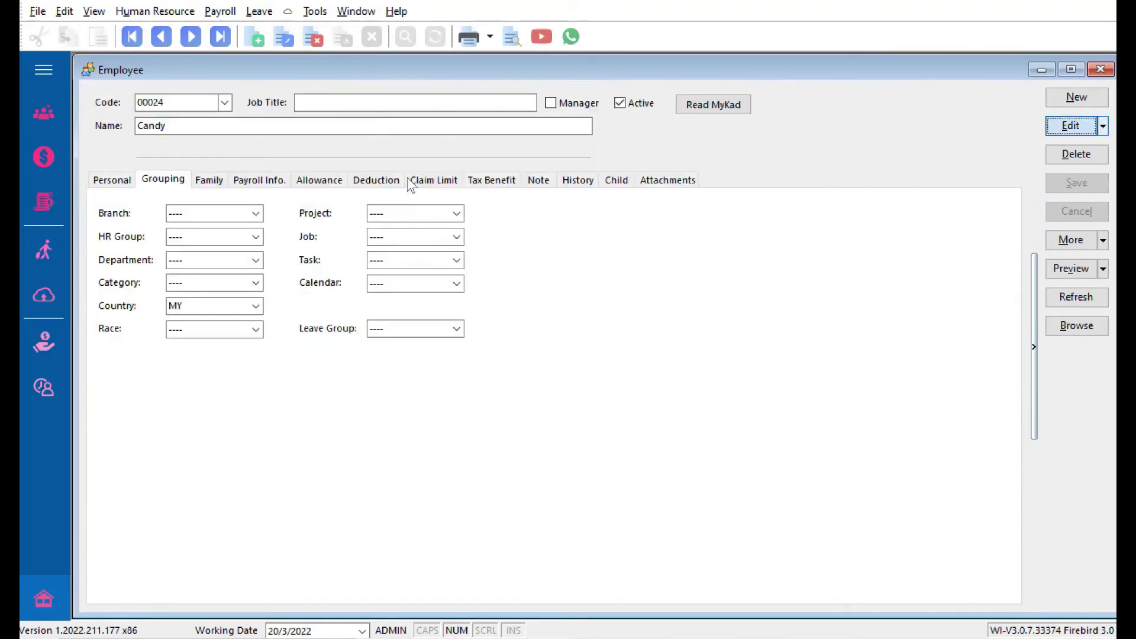
click(257, 216)
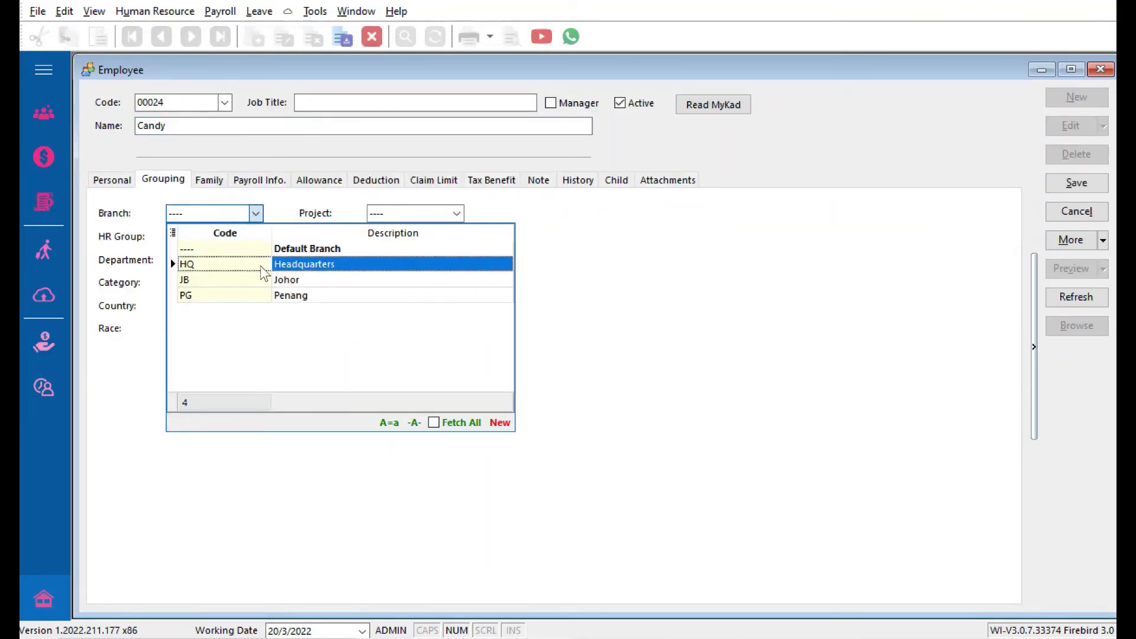
click(261, 268)
click(255, 261)
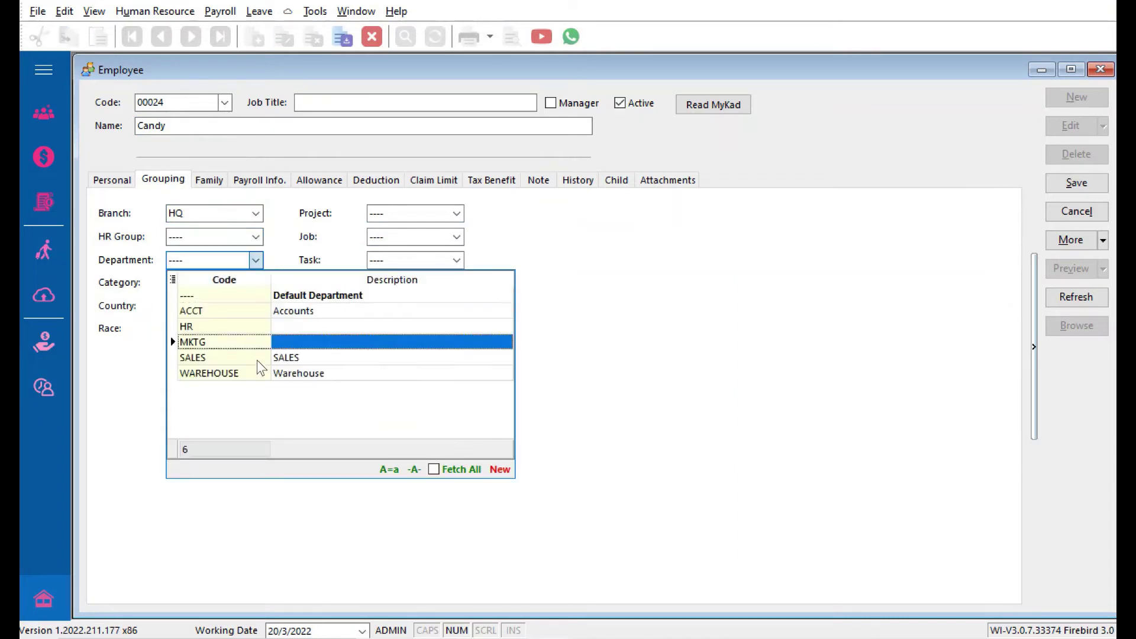
click(257, 370)
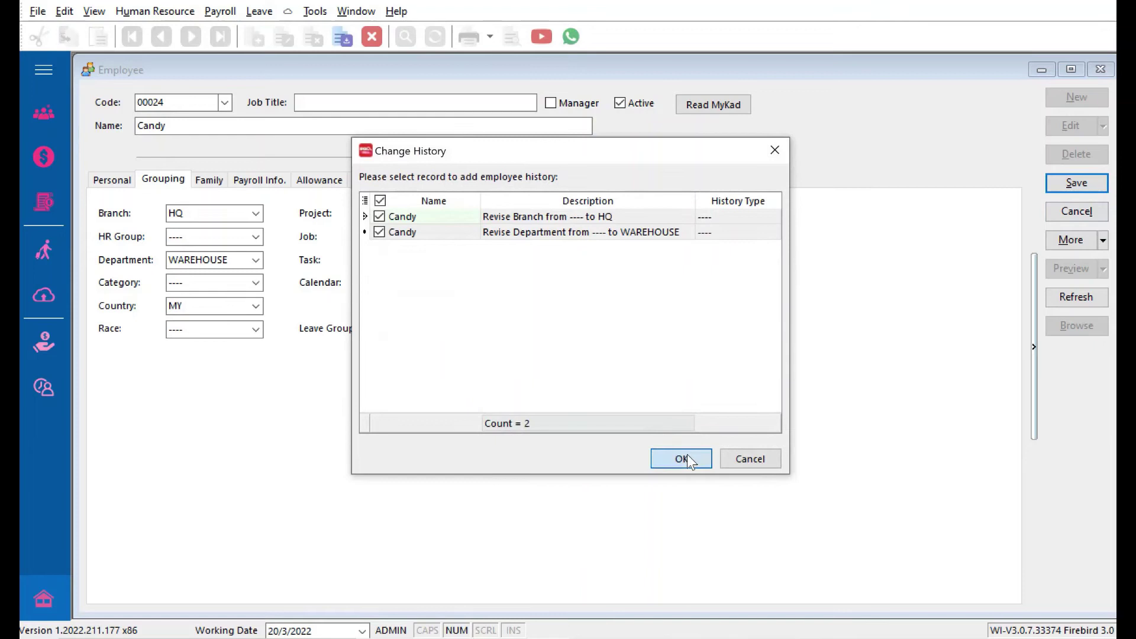
click(687, 458)
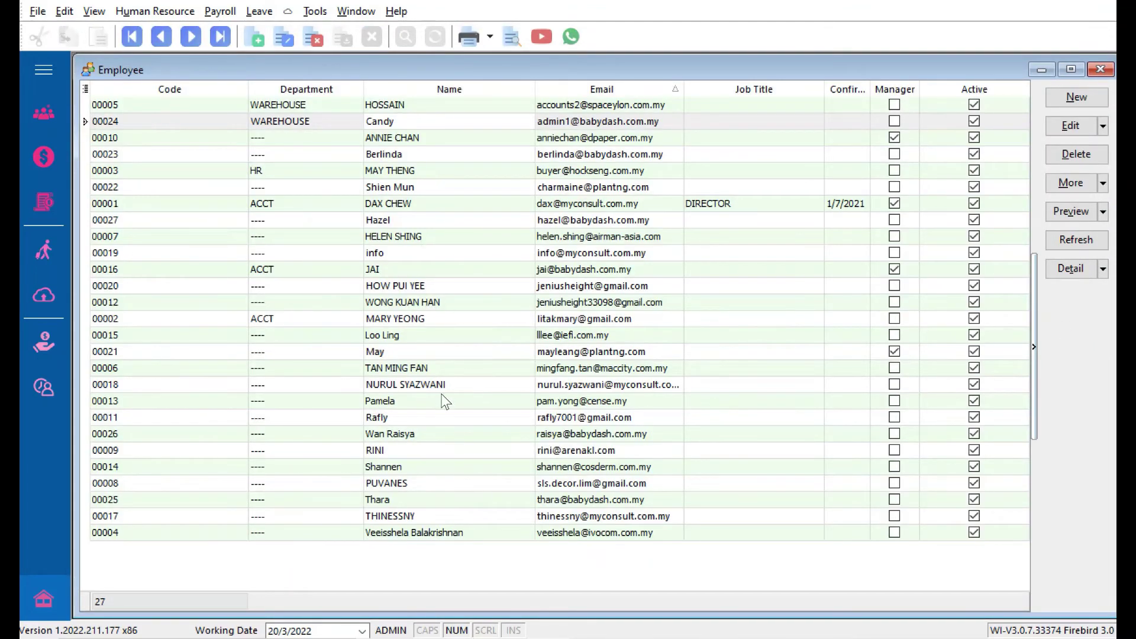
Open employee 00018's record for editing and tick the Manager checkbox.
click(441, 388)
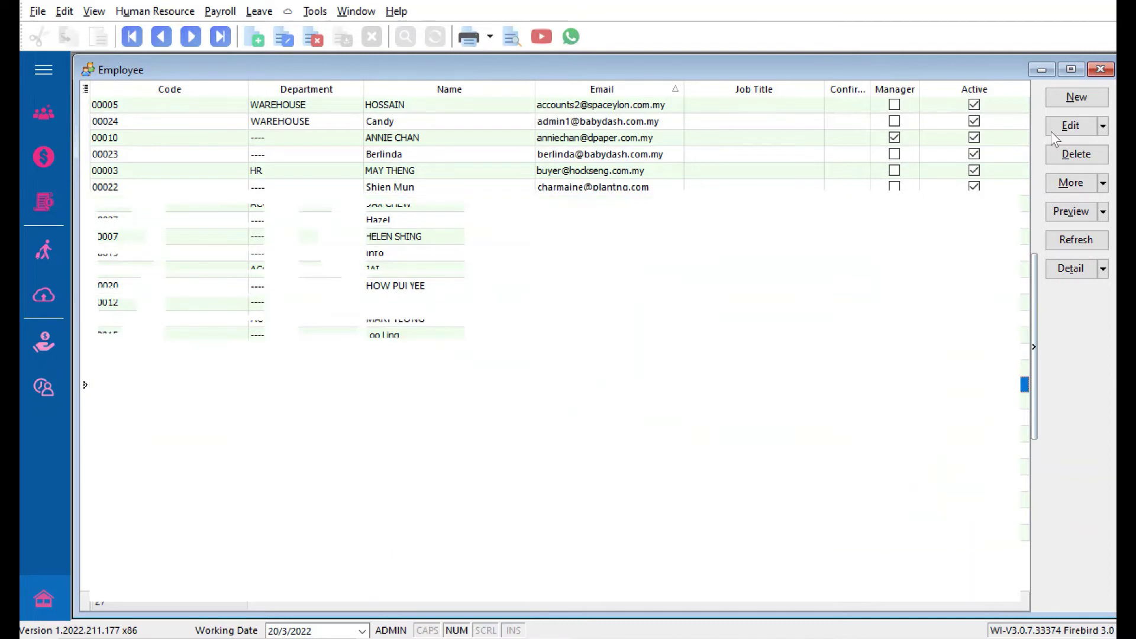
click(1071, 127)
click(1074, 129)
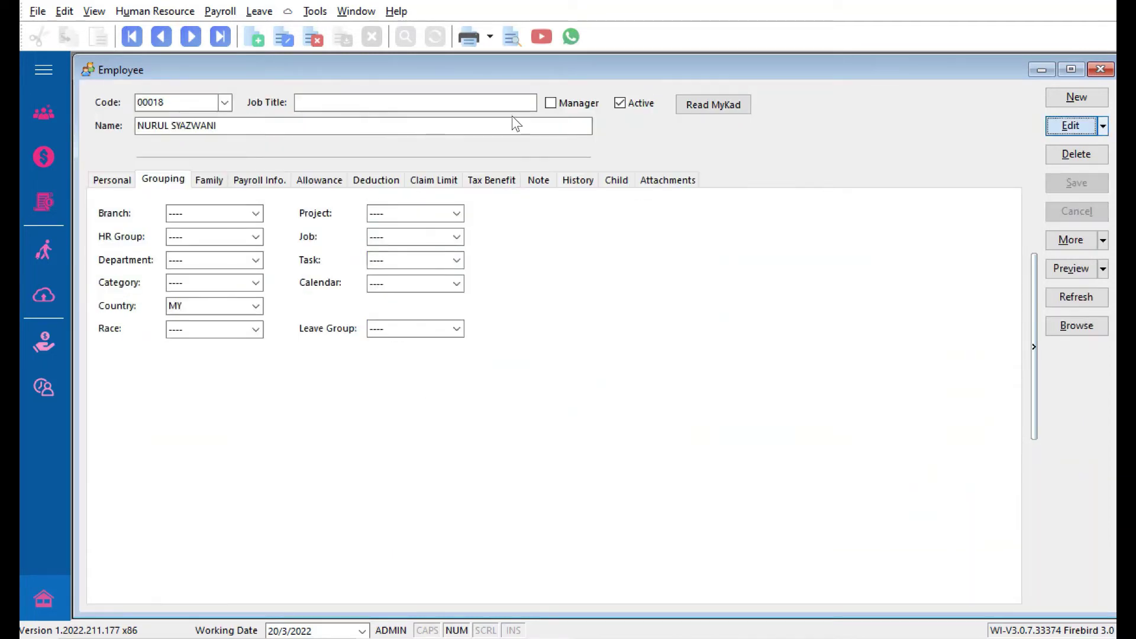
click(552, 104)
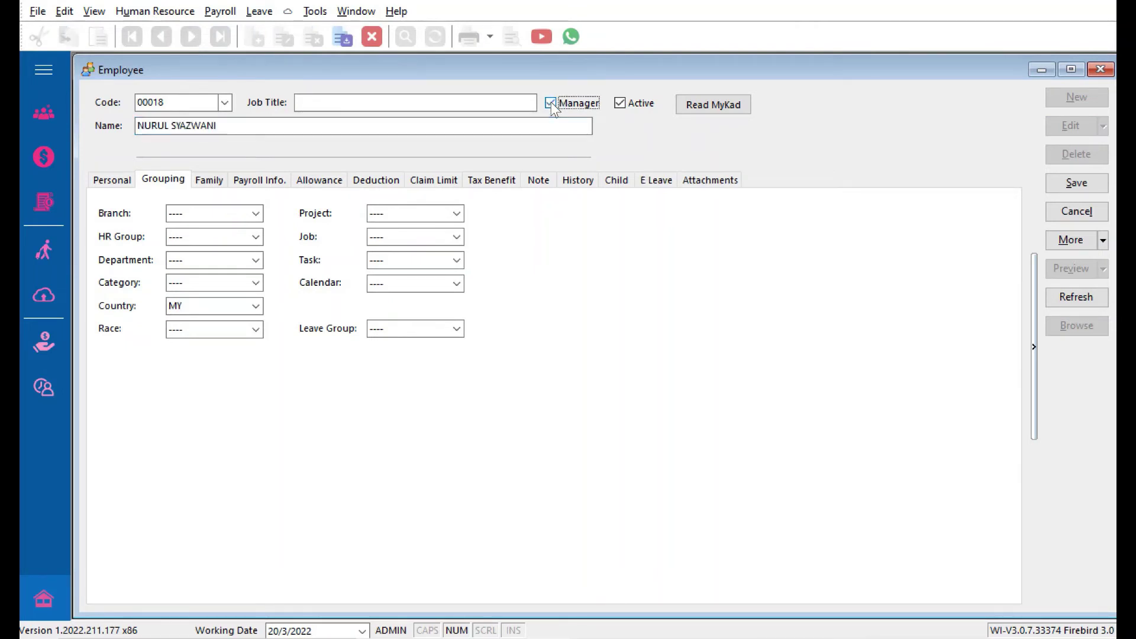
On the E Leave tab, add HQ / WAREHOUSE to employee 00018's authority and save.
click(657, 181)
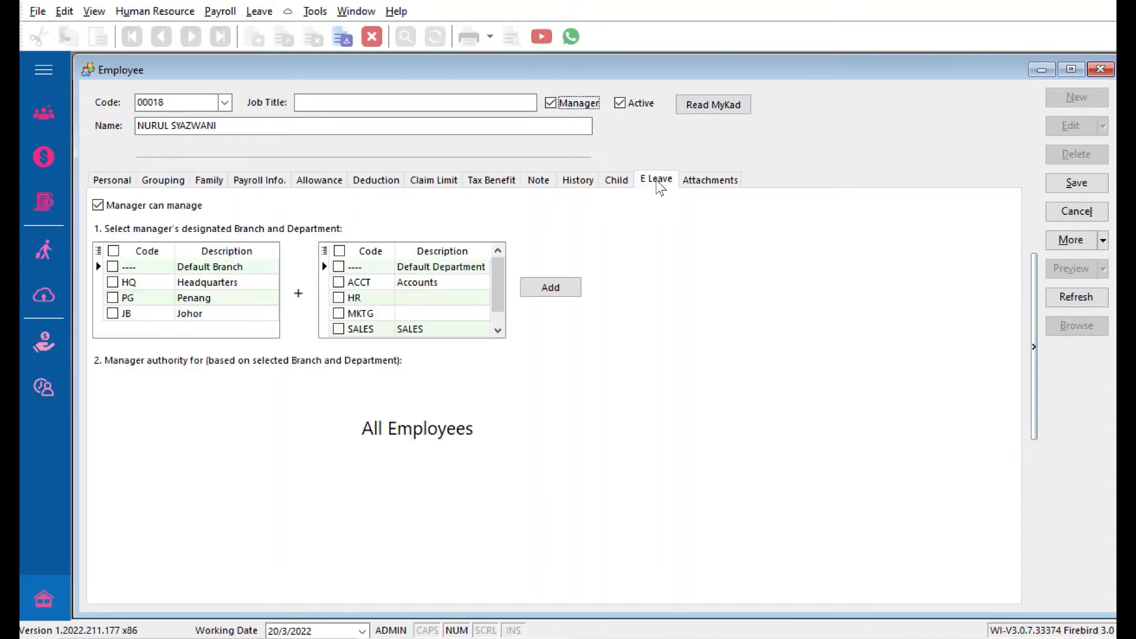
click(116, 283)
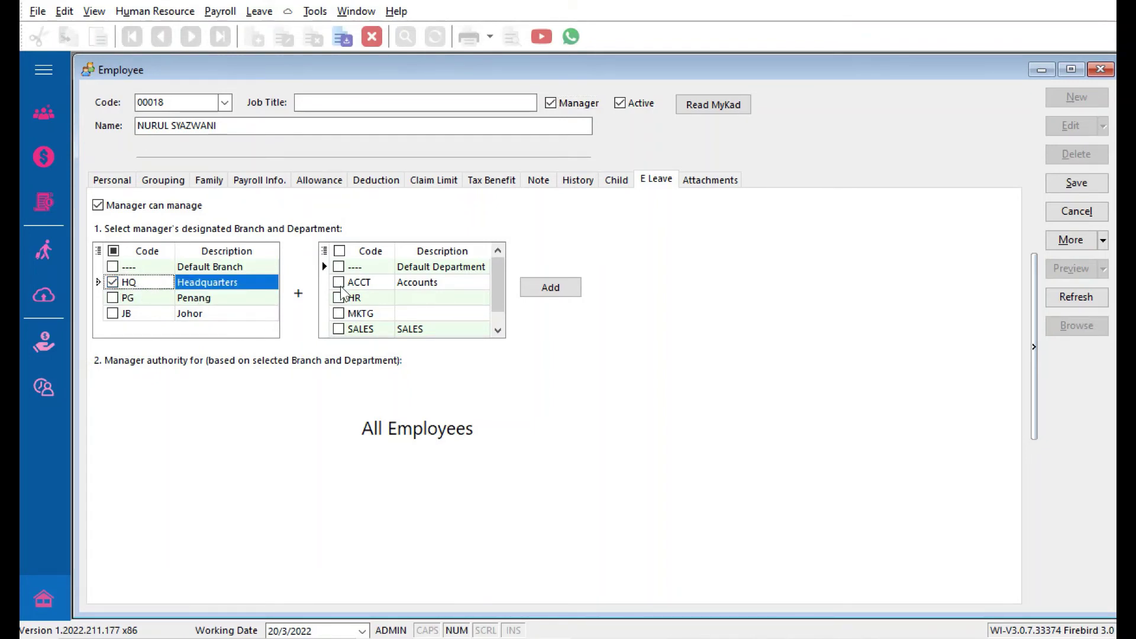
scroll(357, 298, down, 1)
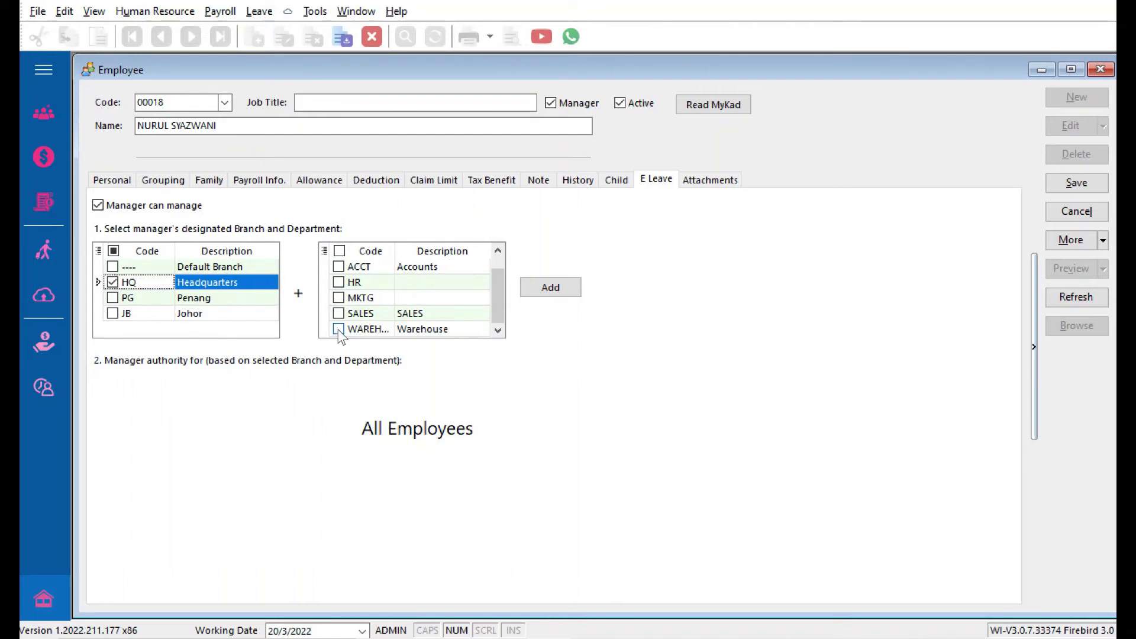
click(338, 329)
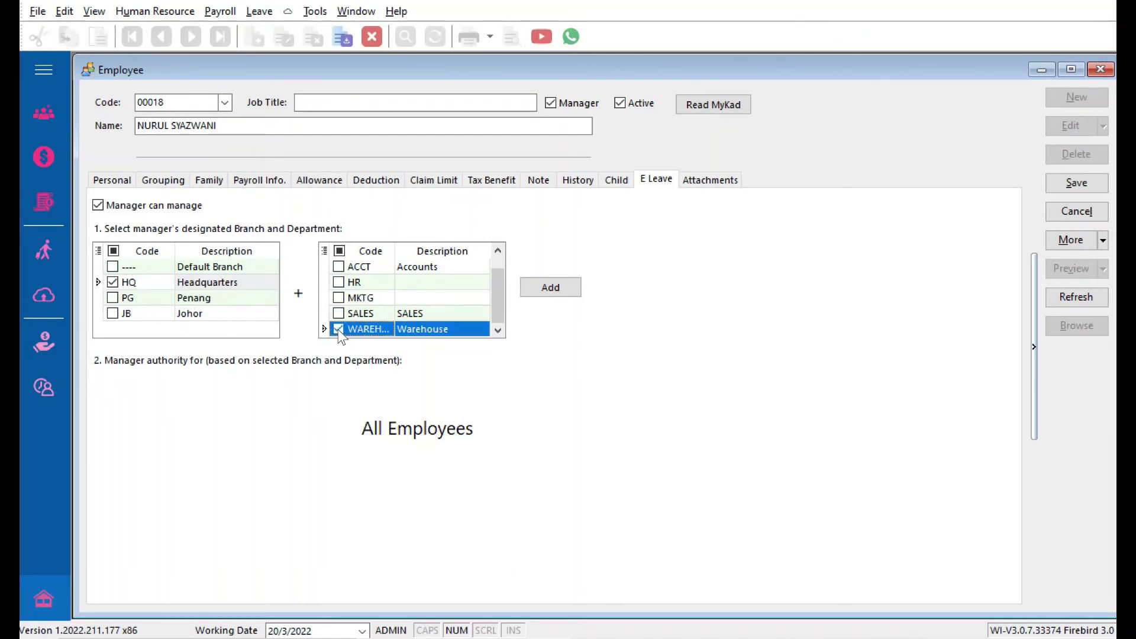
click(575, 293)
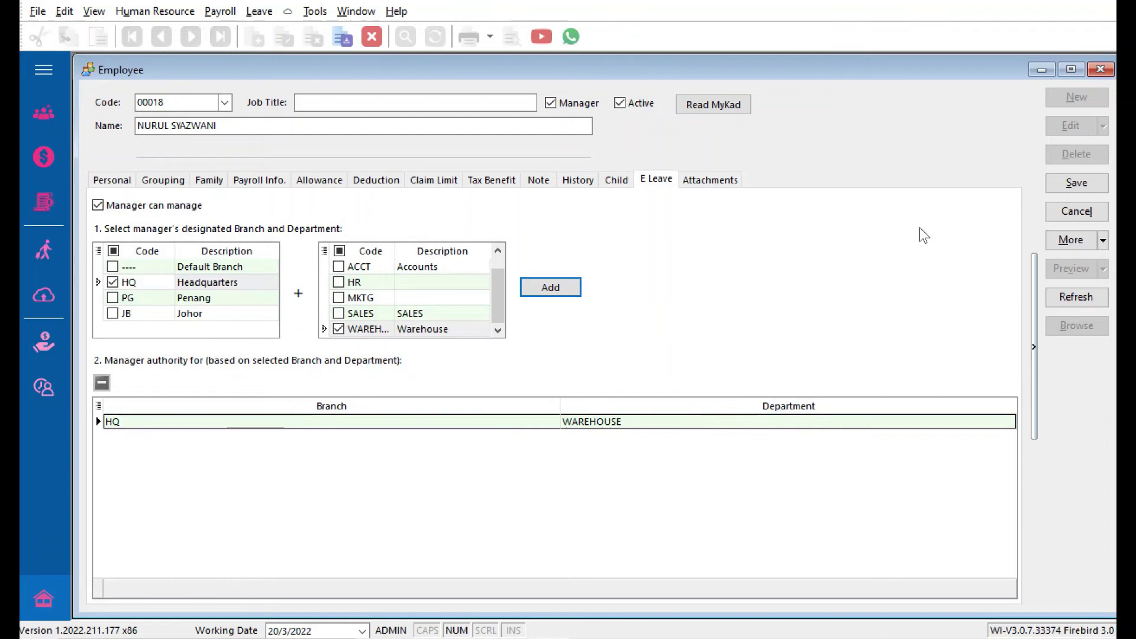
click(1064, 184)
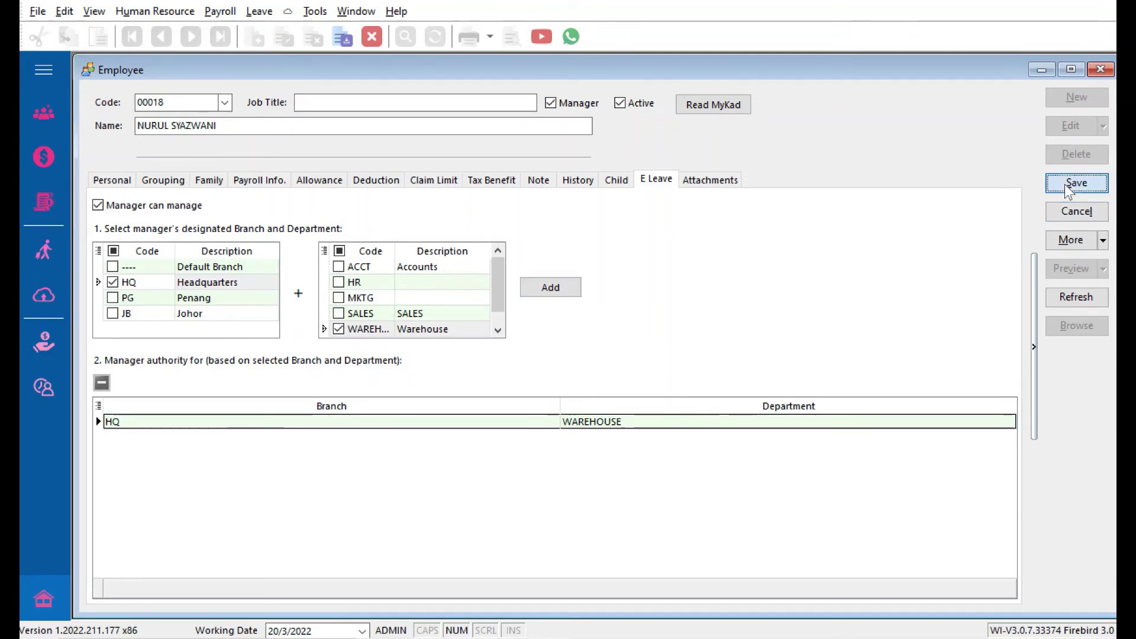
Close the employee window, run Sync Now in Sync Cloud until completed, then close it.
click(1099, 70)
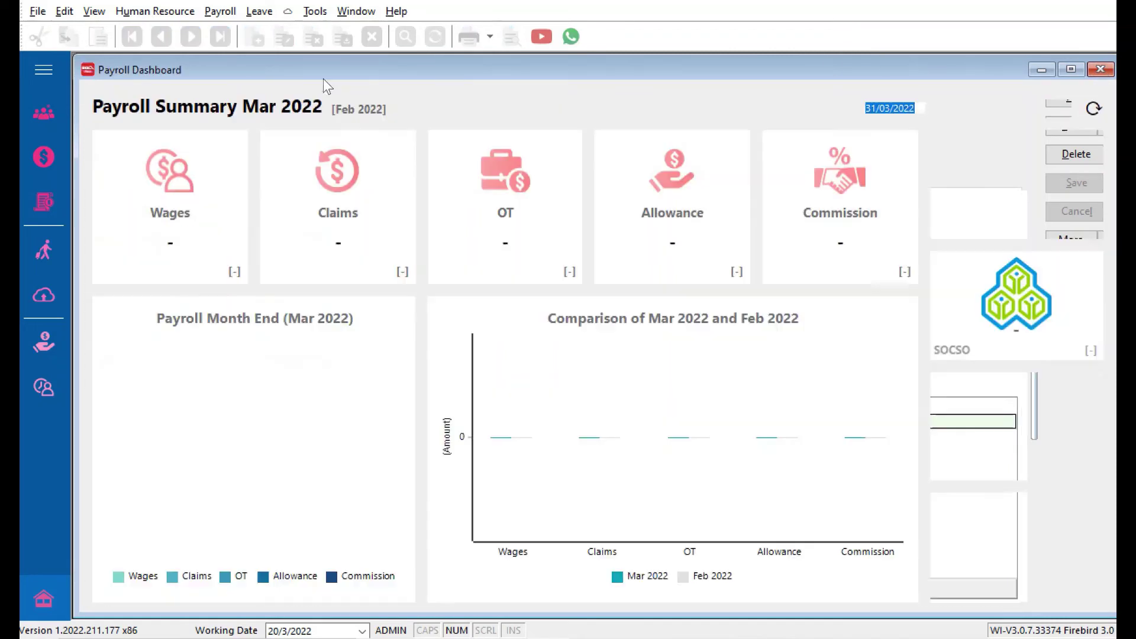
click(286, 14)
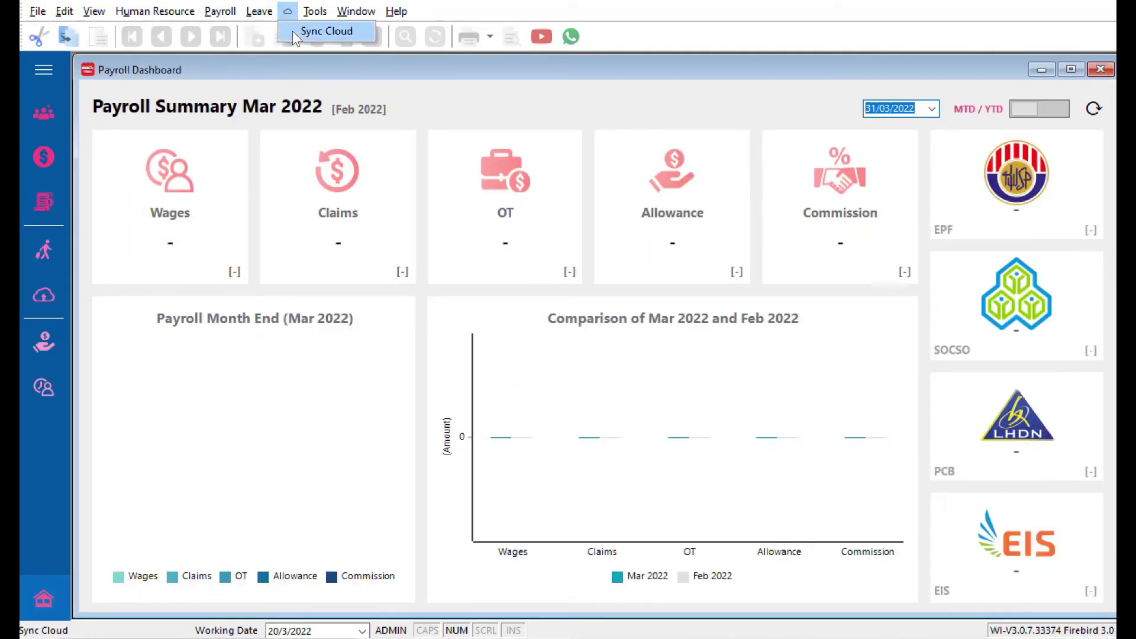
click(292, 31)
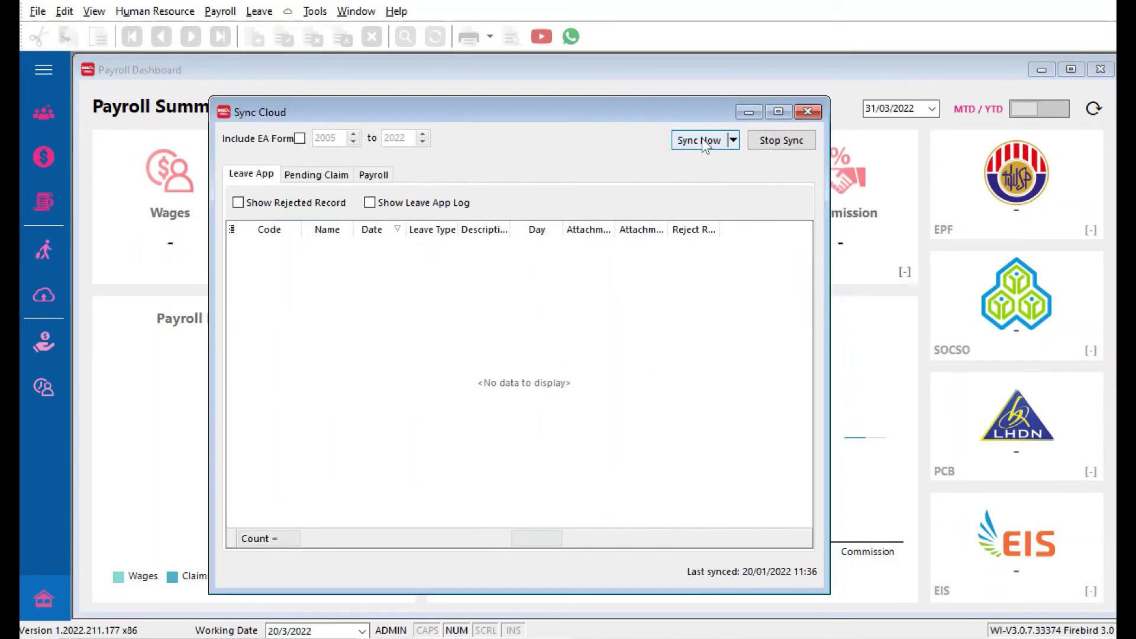
click(702, 140)
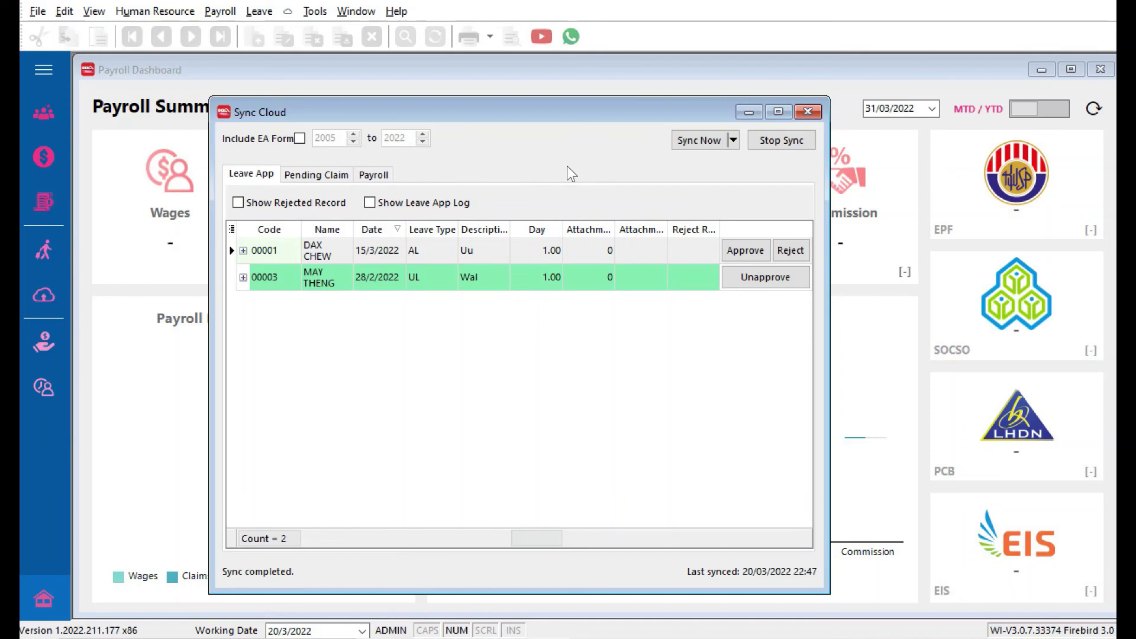
click(809, 111)
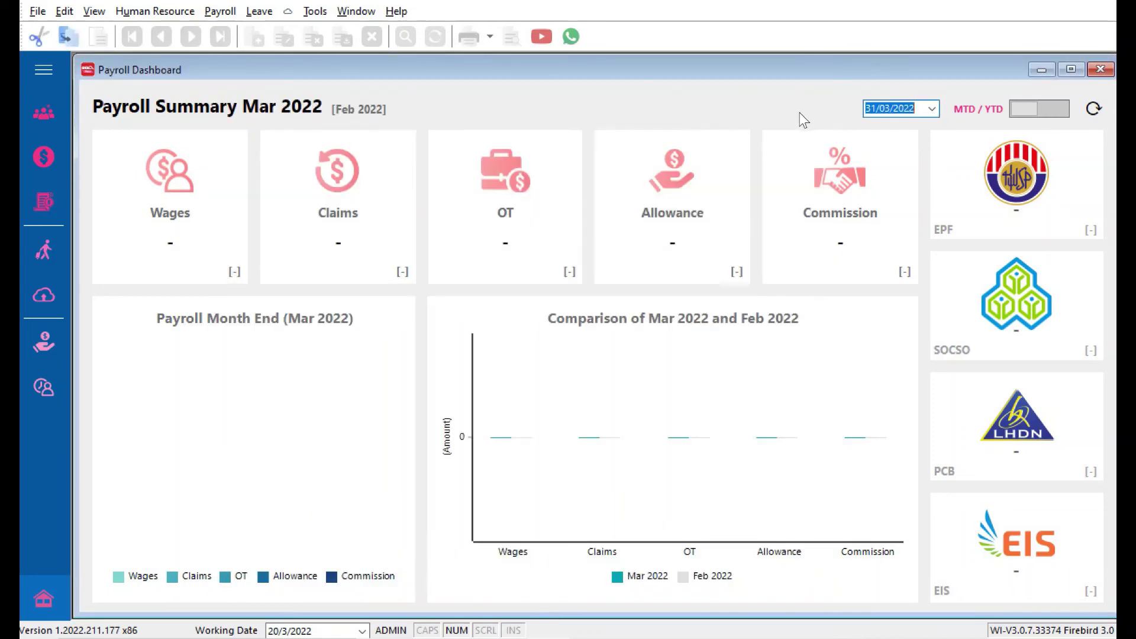